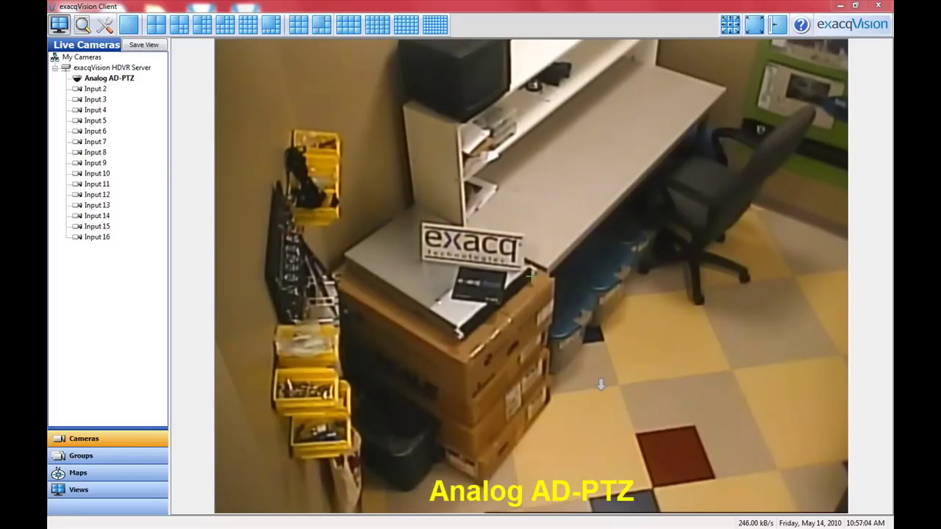
Step: Show the PTZ submenu for the Analog AD-PTZ live video, listing patterns and presets
{"action": "right_click", "coordinate": [643, 280]}
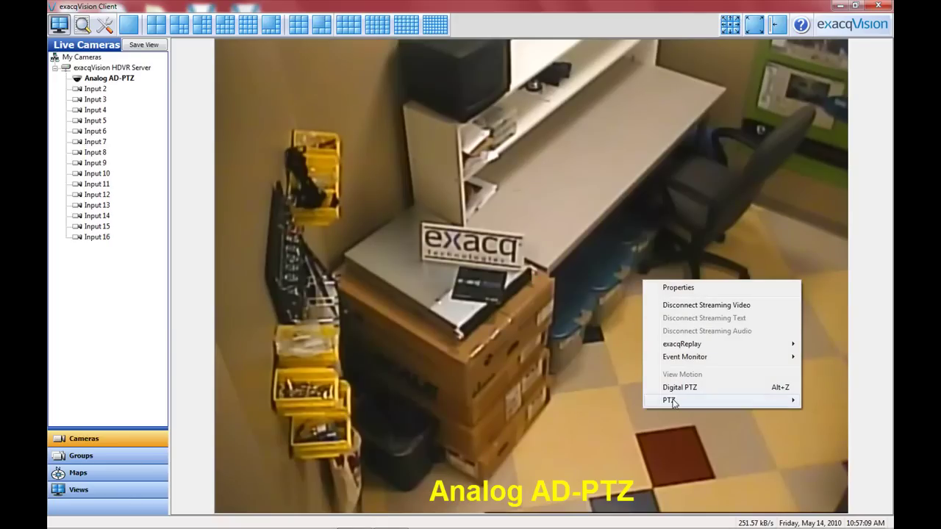
{"action": "mouse_move", "coordinate": [672, 402]}
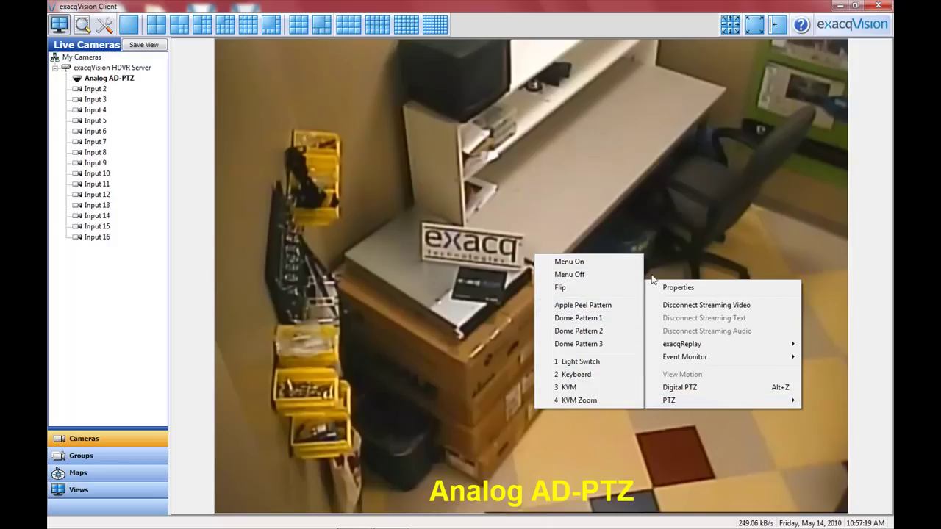
Step: Pan and zoom the Analog AD-PTZ camera until it faces the Advanced IP Video poster
{"action": "left_click", "coordinate": [677, 257]}
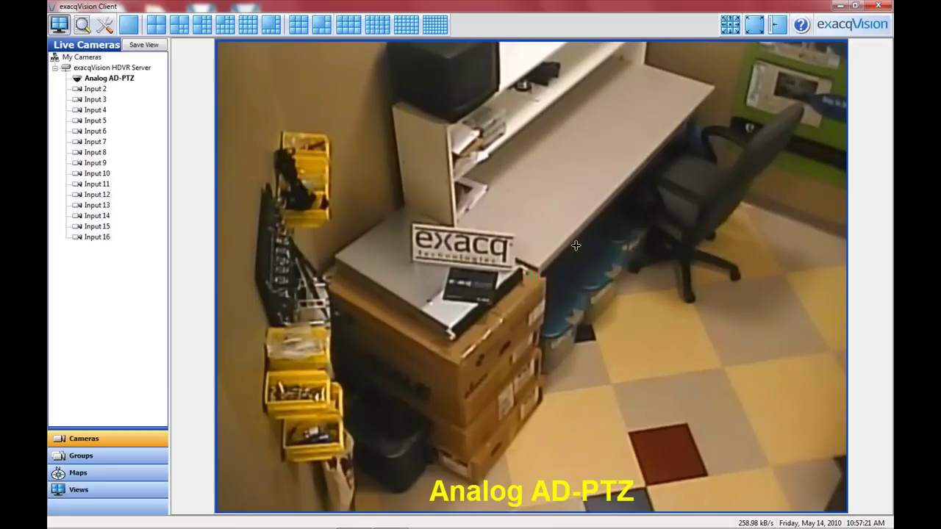
{"action": "mouse_move", "coordinate": [514, 245]}
{"action": "left_mouse_down"}
{"action": "mouse_move", "coordinate": [566, 269]}
{"action": "mouse_move", "coordinate": [612, 328]}
{"action": "mouse_move", "coordinate": [556, 267]}
{"action": "mouse_move", "coordinate": [609, 253]}
{"action": "mouse_move", "coordinate": [536, 221]}
{"action": "mouse_move", "coordinate": [508, 228]}
{"action": "left_mouse_up"}
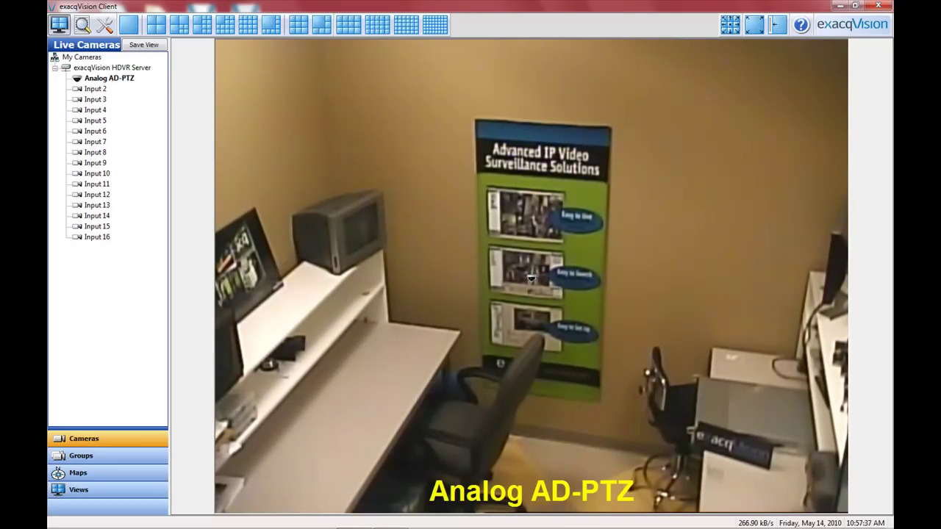
{"action": "mouse_move", "coordinate": [512, 281]}
{"action": "left_mouse_down"}
{"action": "mouse_move", "coordinate": [580, 273]}
{"action": "mouse_move", "coordinate": [604, 308]}
{"action": "mouse_move", "coordinate": [491, 264]}
{"action": "mouse_move", "coordinate": [439, 257]}
{"action": "mouse_move", "coordinate": [415, 270]}
{"action": "mouse_move", "coordinate": [718, 273]}
{"action": "mouse_move", "coordinate": [478, 270]}
{"action": "mouse_move", "coordinate": [409, 285]}
{"action": "mouse_move", "coordinate": [505, 265]}
{"action": "left_mouse_up"}
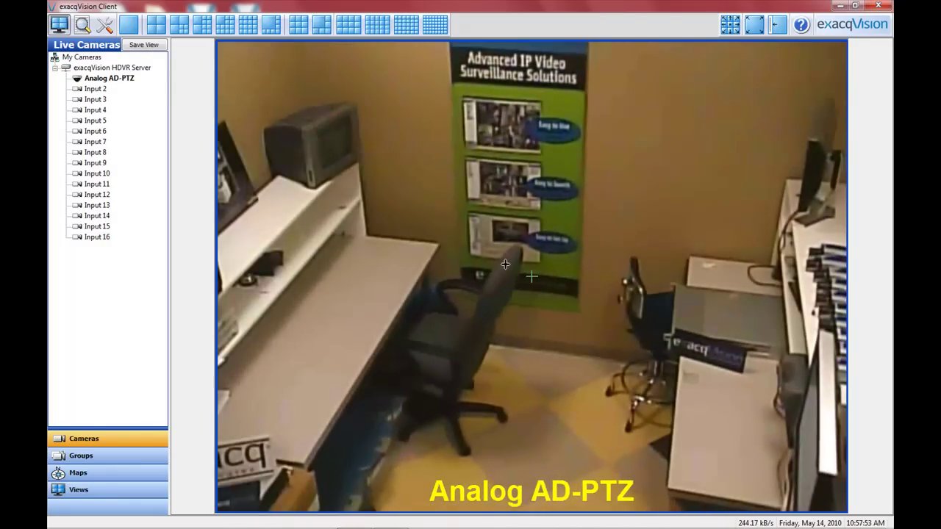
{"action": "scroll", "coordinate": [506, 264], "scroll_direction": "up", "scroll_amount": 2}
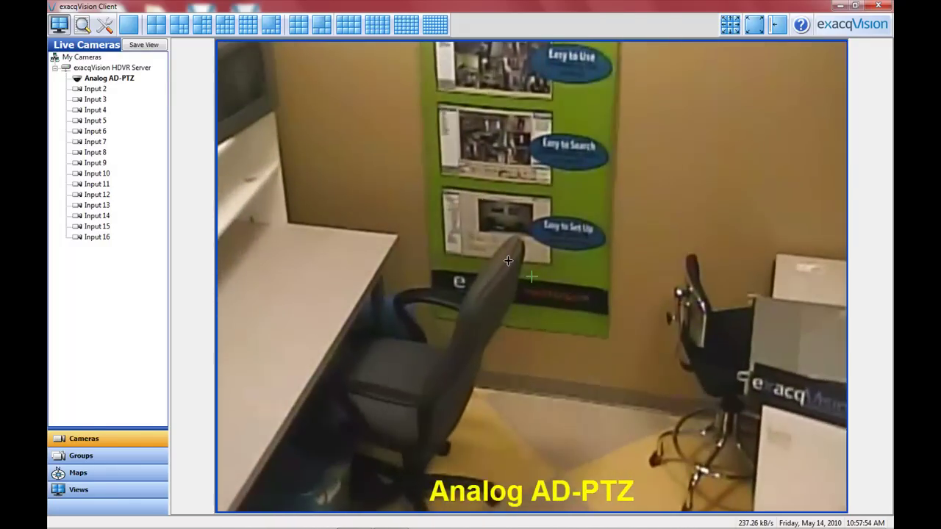
{"action": "scroll", "coordinate": [508, 260], "scroll_direction": "down", "scroll_amount": 2}
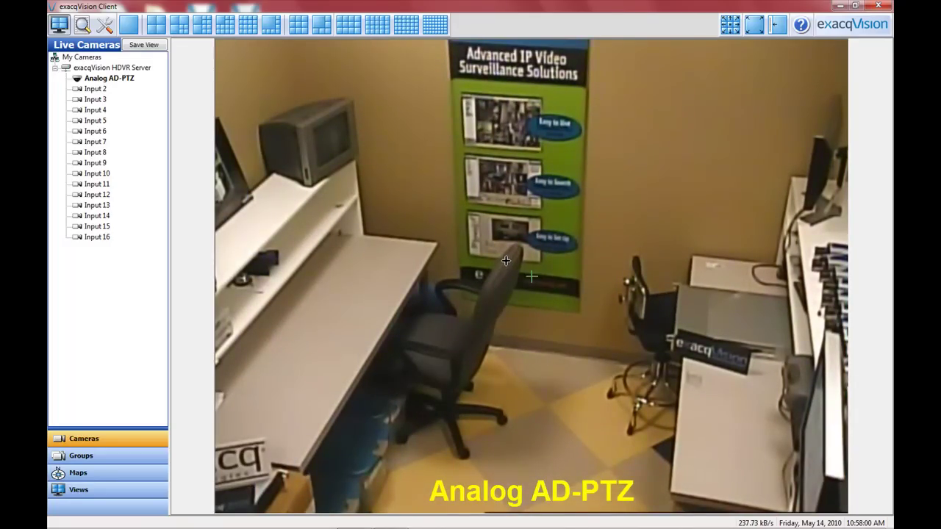
{"action": "right_click", "coordinate": [506, 261]}
{"action": "mouse_move", "coordinate": [531, 382]}
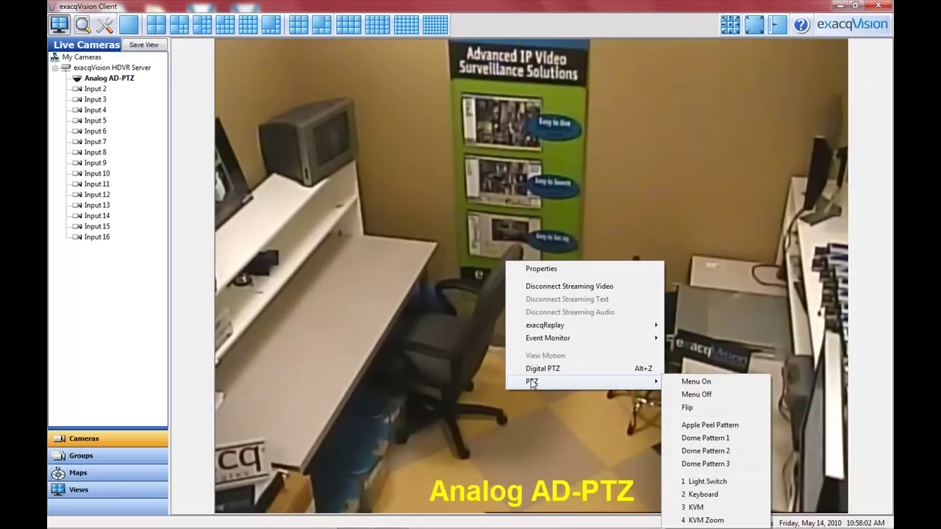
{"action": "left_click", "coordinate": [687, 407]}
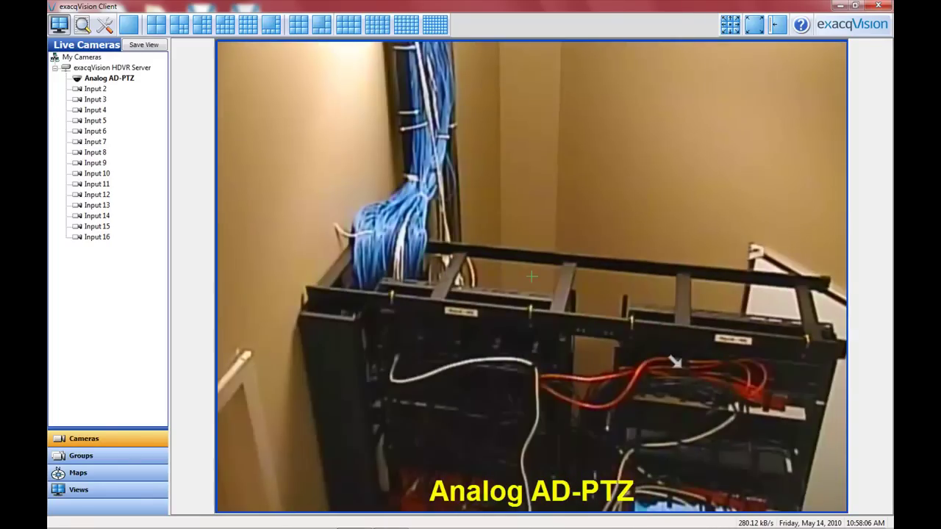
{"action": "right_click", "coordinate": [672, 351]}
{"action": "mouse_move", "coordinate": [707, 470]}
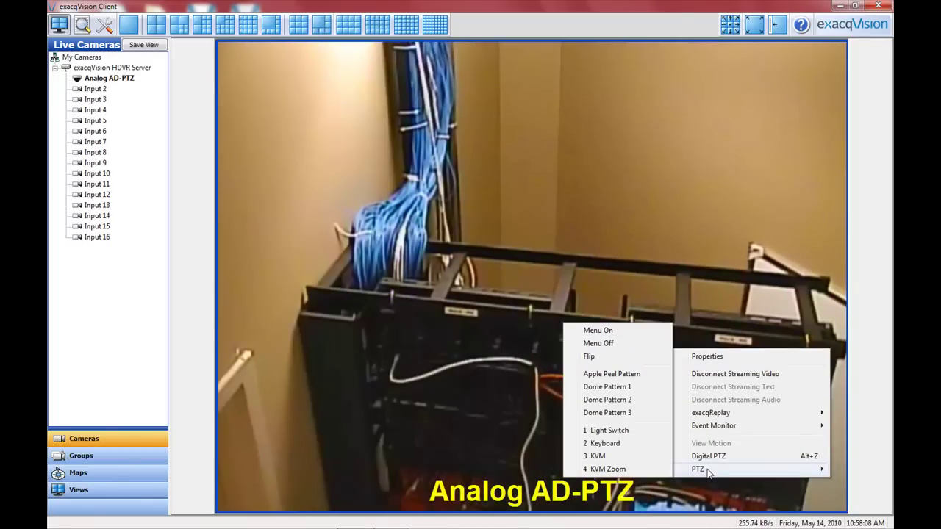
{"action": "left_click", "coordinate": [620, 358]}
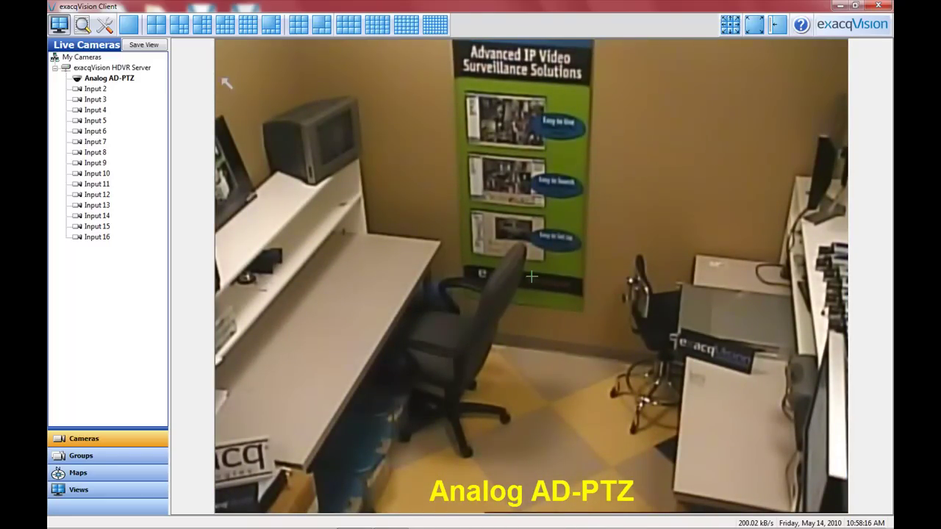
Step: Open the Analog AD-PTZ Camera Setup page and its PTZ Control presets window
{"action": "right_click", "coordinate": [362, 189]}
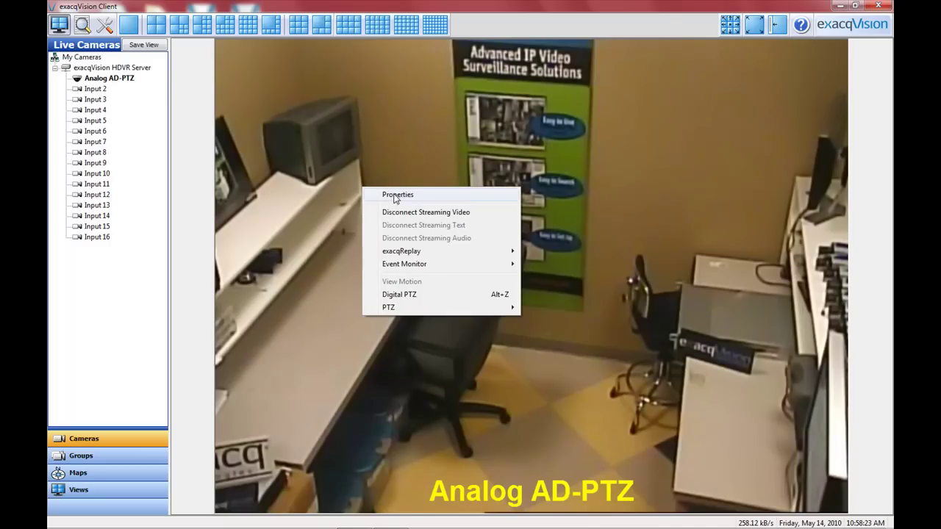
{"action": "left_click", "coordinate": [393, 194]}
{"action": "left_click", "coordinate": [504, 313]}
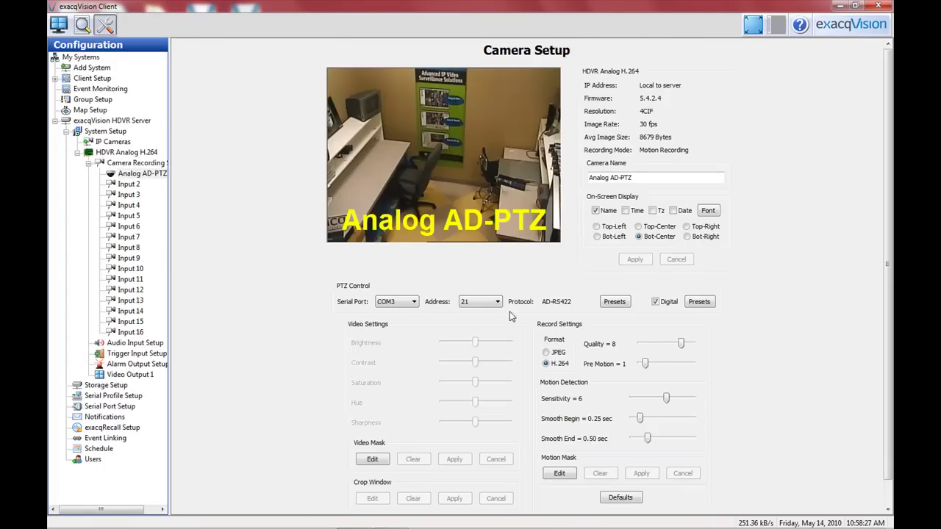
{"action": "left_click", "coordinate": [619, 307]}
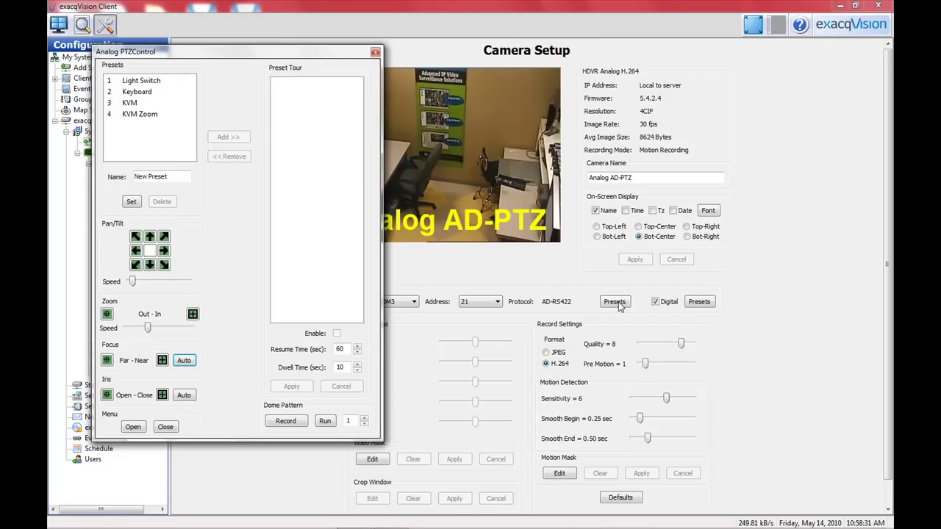
Step: Move the PTZ Control dialog right and pan the camera left and down-left toward the exacq desk
{"action": "mouse_move", "coordinate": [292, 57]}
{"action": "left_mouse_down"}
{"action": "mouse_move", "coordinate": [547, 153]}
{"action": "mouse_move", "coordinate": [746, 160]}
{"action": "mouse_move", "coordinate": [792, 124]}
{"action": "left_mouse_up"}
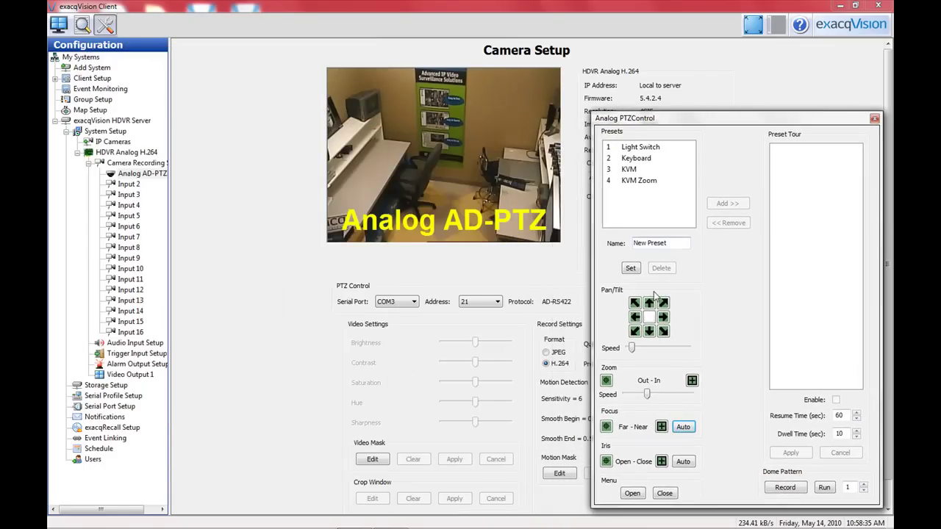
{"action": "left_click", "coordinate": [636, 317]}
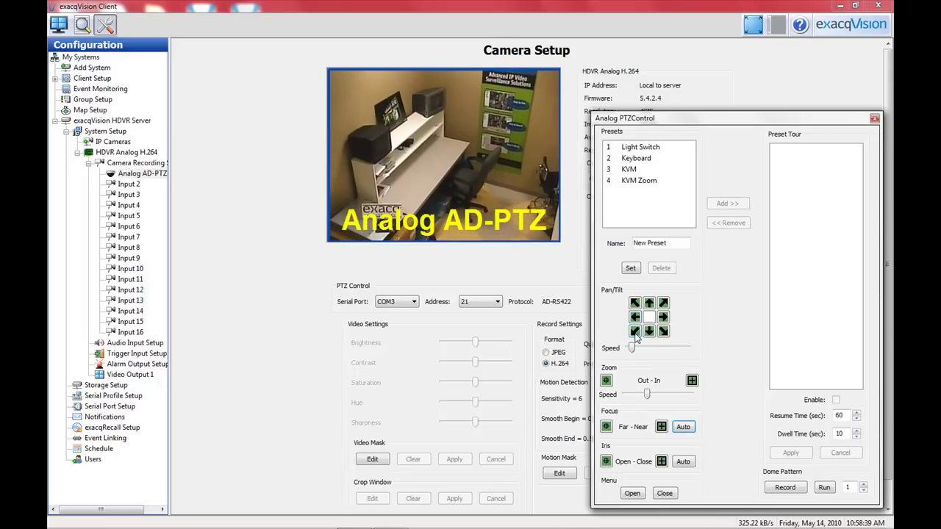
{"action": "left_click", "coordinate": [636, 333]}
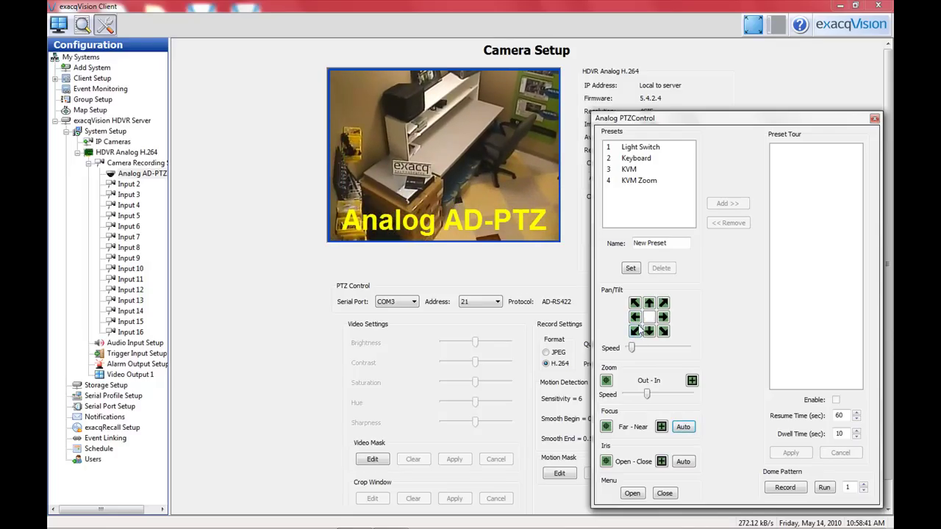
Step: Record dome pattern 1 while panning the camera up-right, right and down-right
{"action": "left_click", "coordinate": [785, 489]}
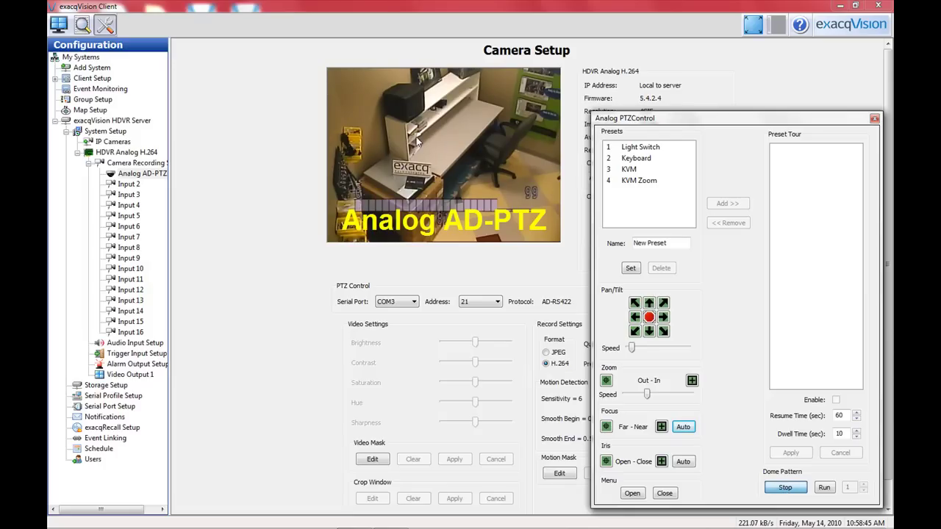
{"action": "left_click", "coordinate": [664, 304]}
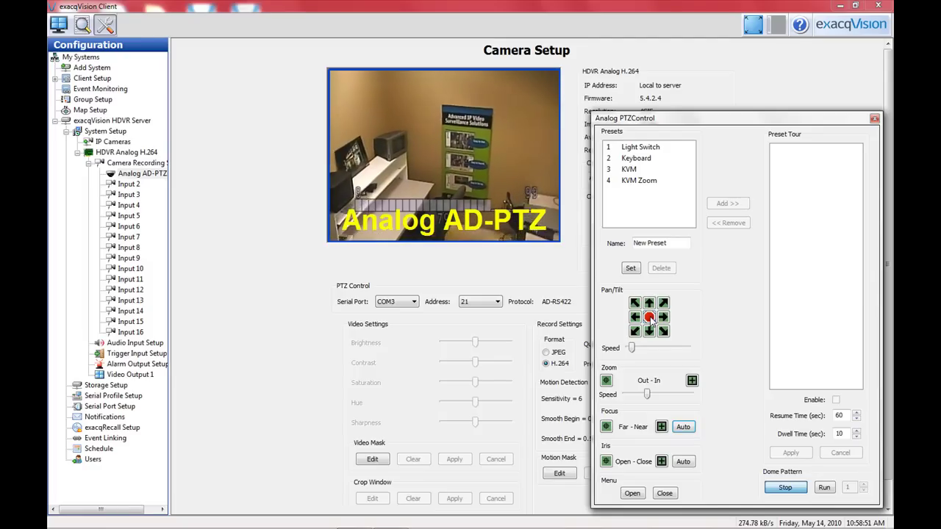
{"action": "left_click", "coordinate": [663, 319]}
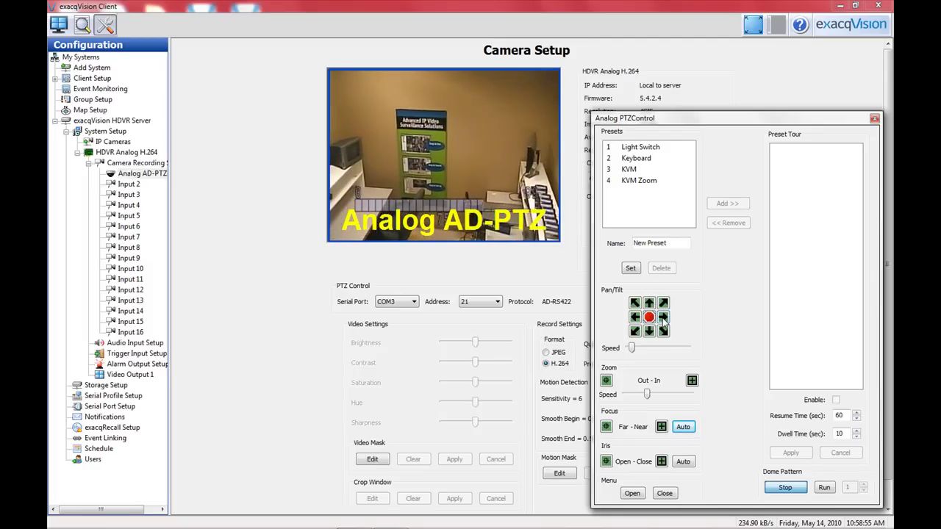
{"action": "left_click", "coordinate": [664, 333]}
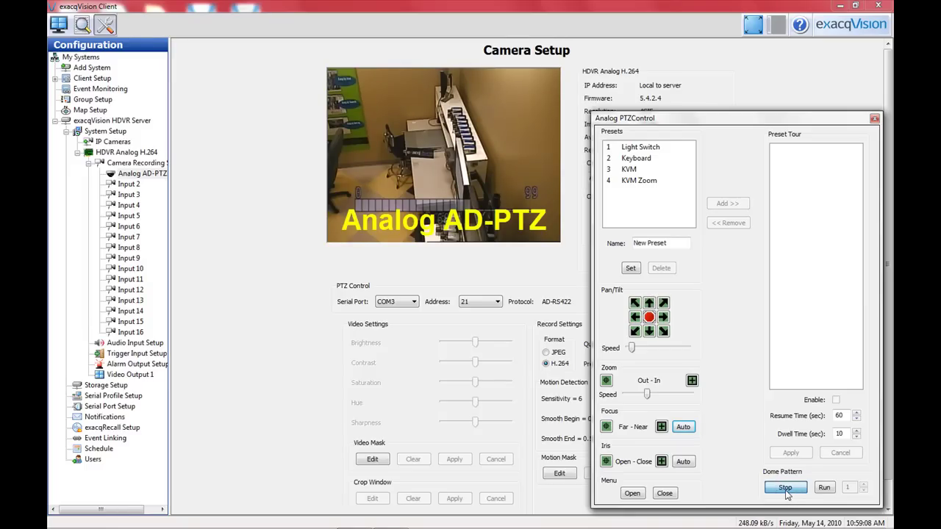
{"action": "left_click", "coordinate": [784, 488]}
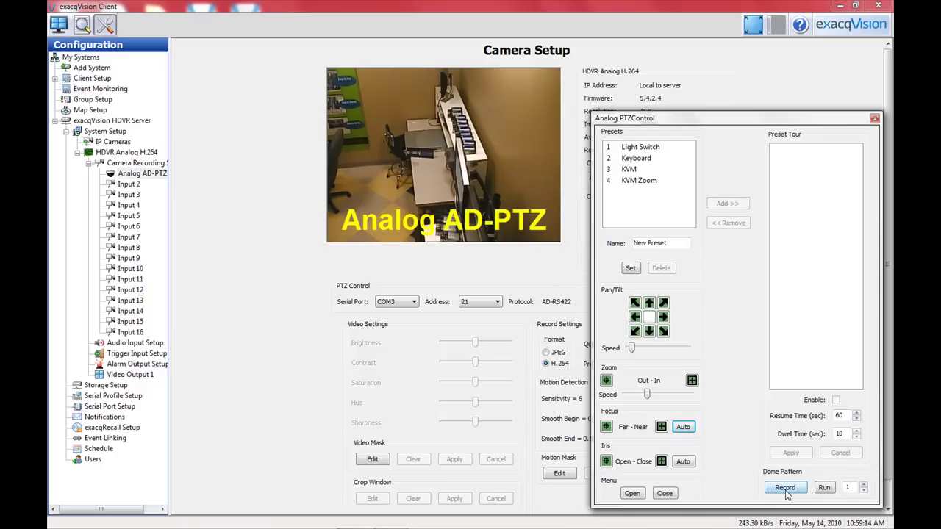
Step: Close the PTZ dialog, return to Live Cameras, and play Dome Pattern 1 on the Analog AD-PTZ feed
{"action": "left_click", "coordinate": [874, 119]}
{"action": "left_click", "coordinate": [59, 24]}
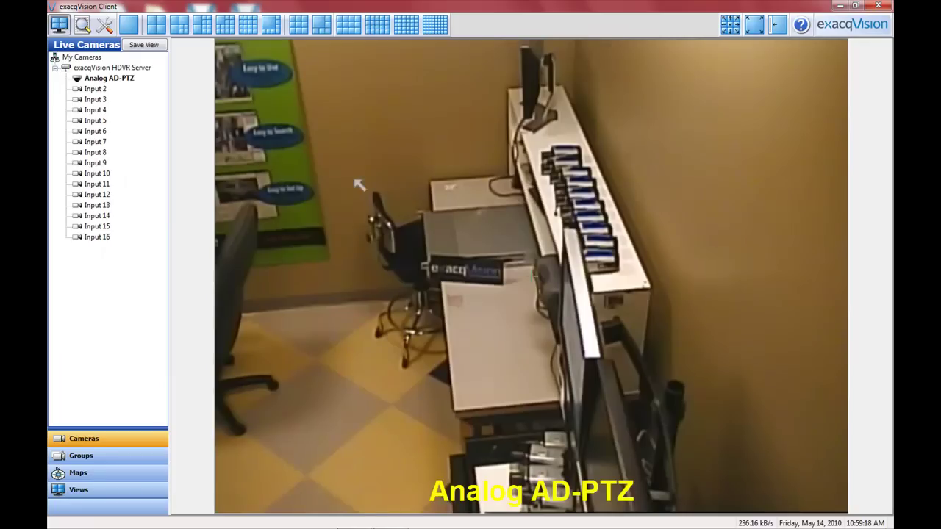
{"action": "right_click", "coordinate": [475, 233]}
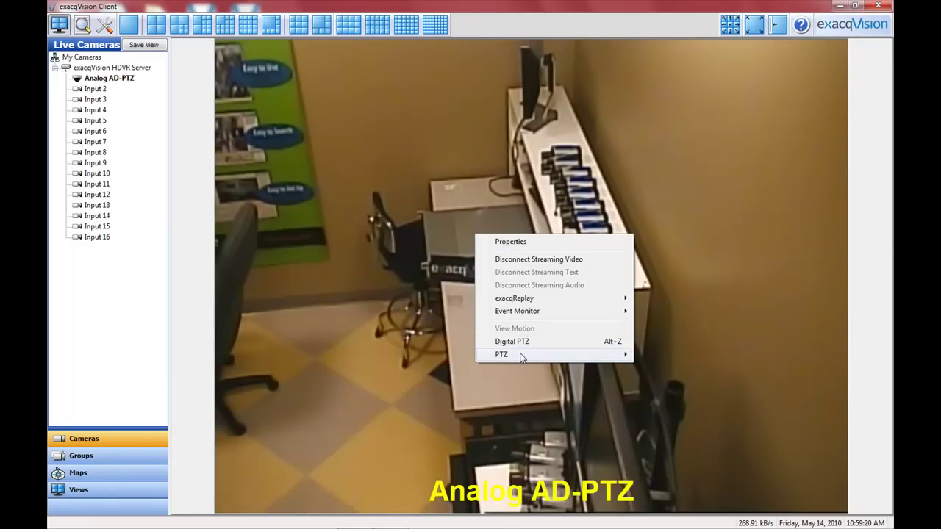
{"action": "mouse_move", "coordinate": [539, 360]}
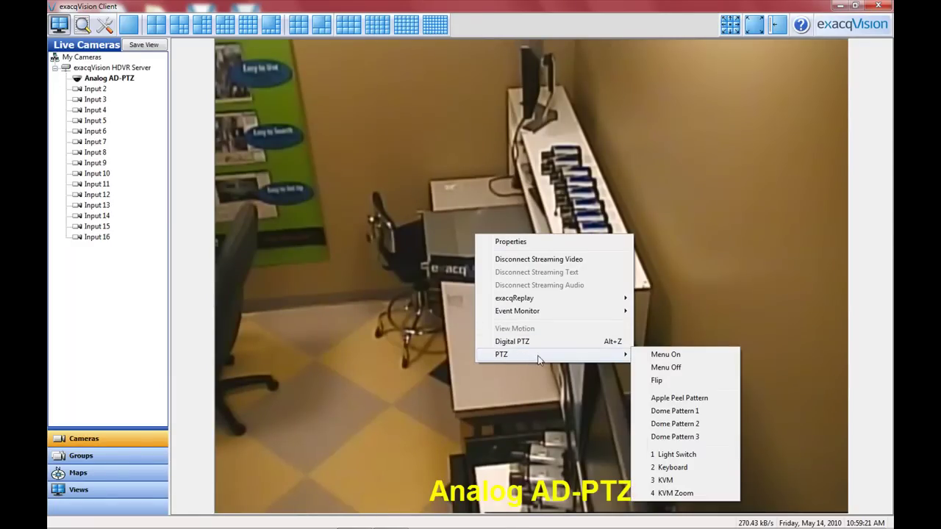
{"action": "left_click", "coordinate": [665, 410]}
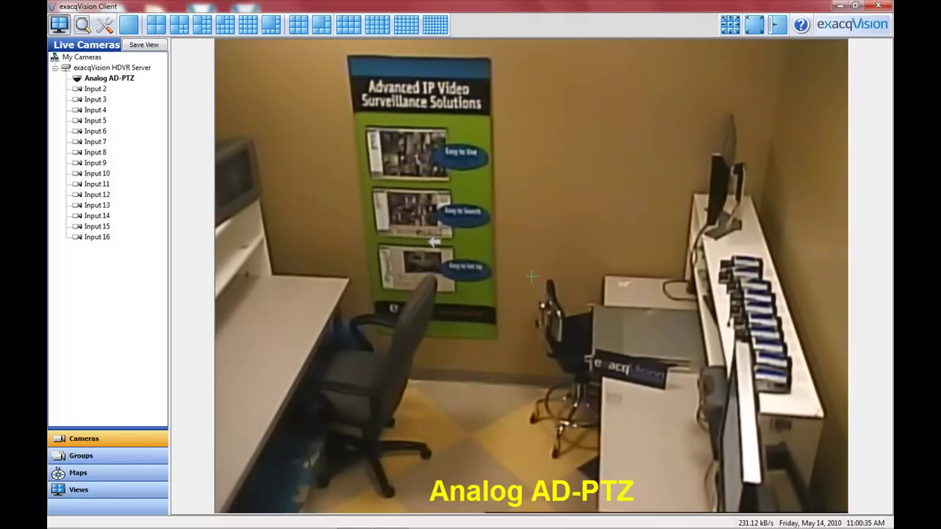
Step: Turn on the dome's on-screen configuration menu via PTZ > Menu On
{"action": "right_click", "coordinate": [428, 241]}
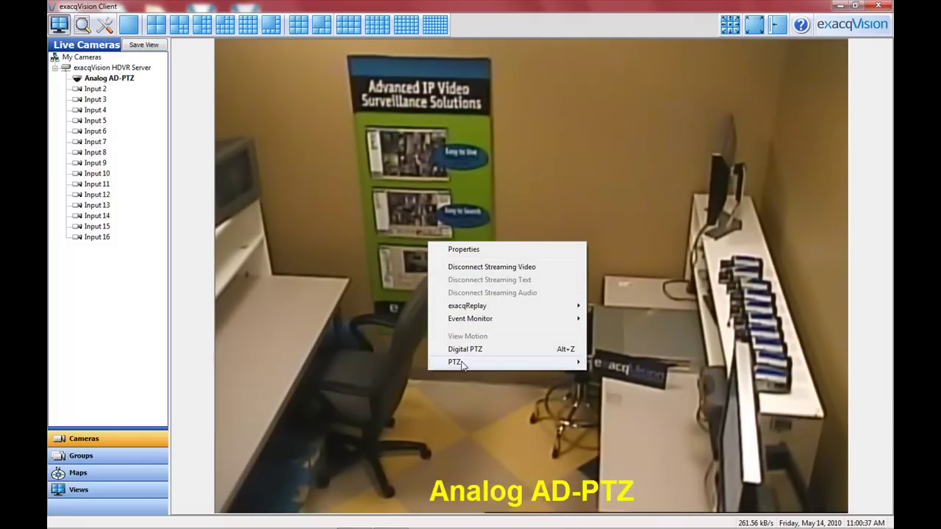
{"action": "mouse_move", "coordinate": [467, 366]}
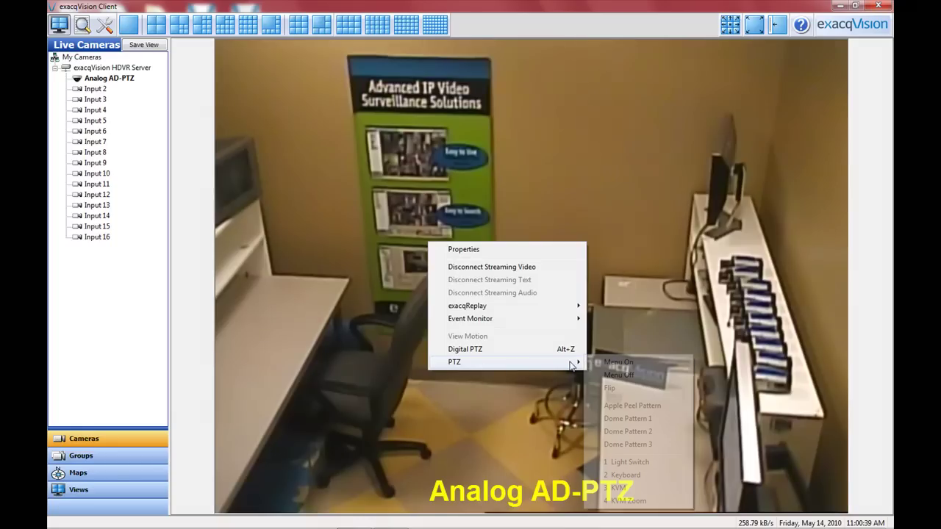
{"action": "left_click", "coordinate": [601, 365]}
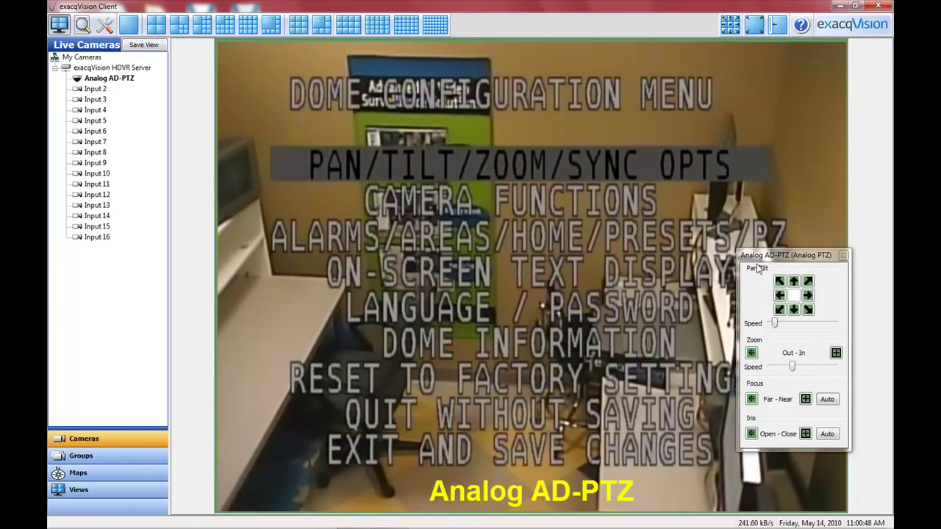
Step: Scroll the dome menu down to DOME INFORMATION, then back up to ALARMS/AREAS/HOME/PRESETS
{"action": "left_click", "coordinate": [795, 309]}
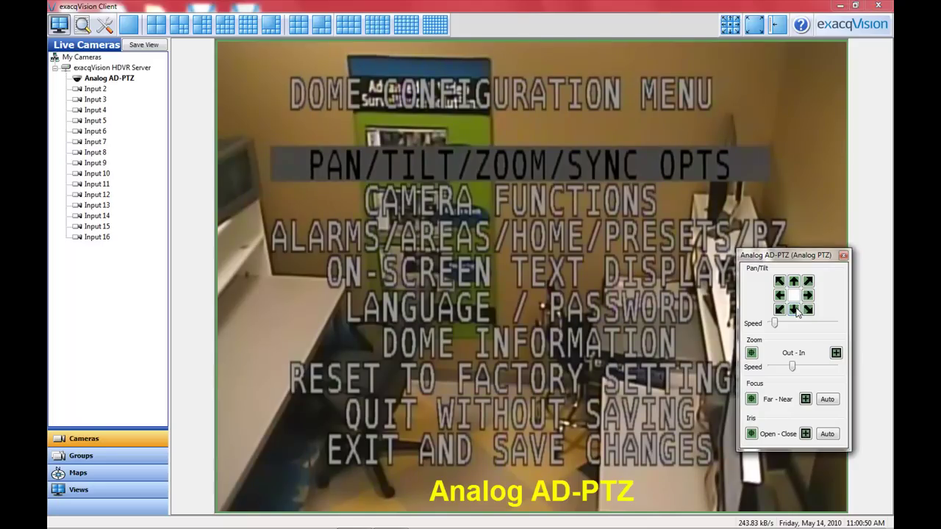
{"action": "left_click", "coordinate": [794, 282]}
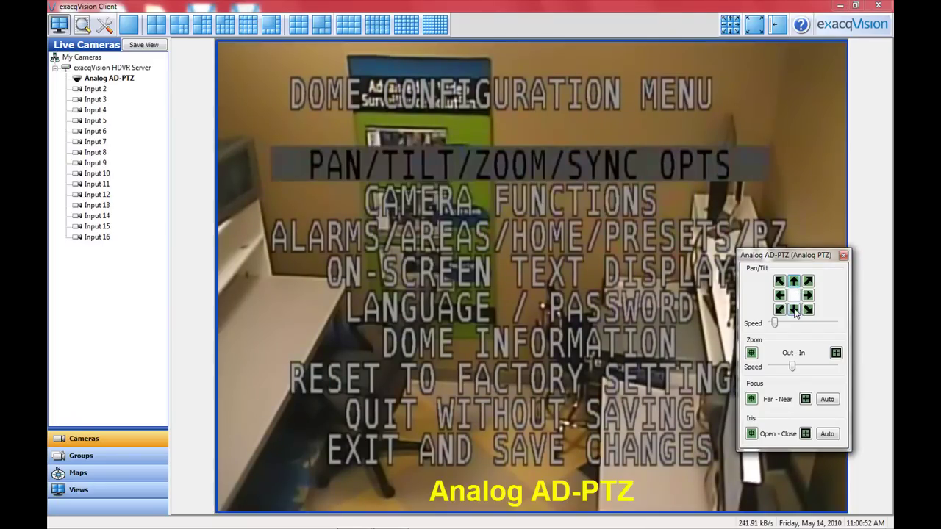
{"action": "left_click", "coordinate": [794, 309]}
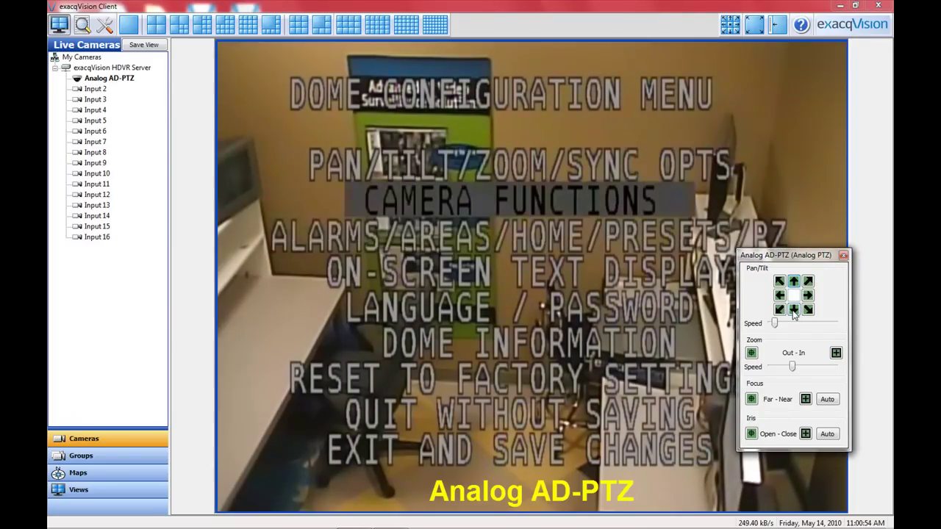
{"action": "left_click", "coordinate": [794, 309]}
{"action": "left_click", "coordinate": [794, 309]}
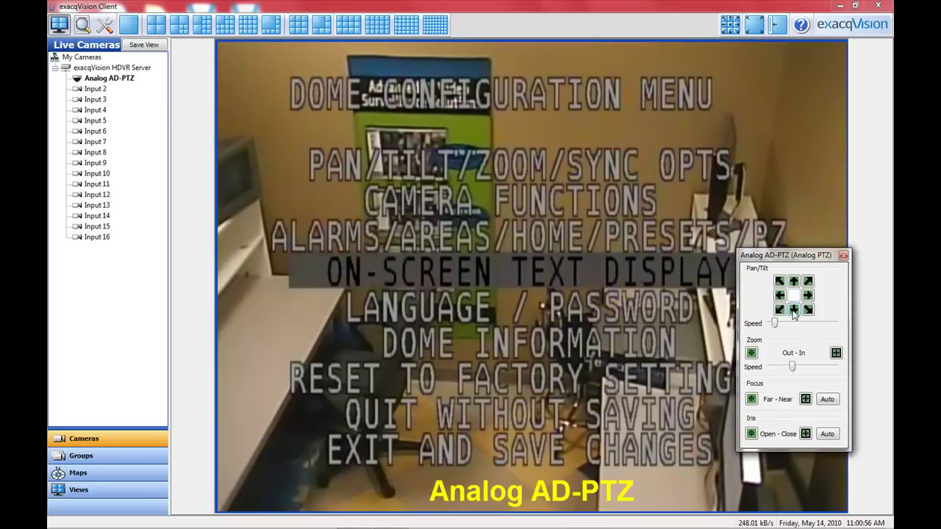
{"action": "left_click", "coordinate": [794, 309]}
{"action": "left_click", "coordinate": [793, 310]}
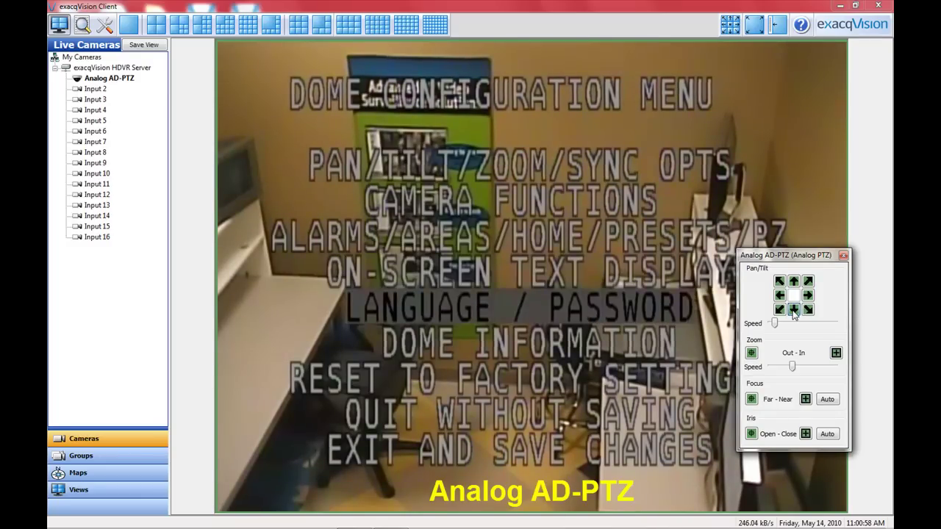
{"action": "left_click", "coordinate": [794, 282]}
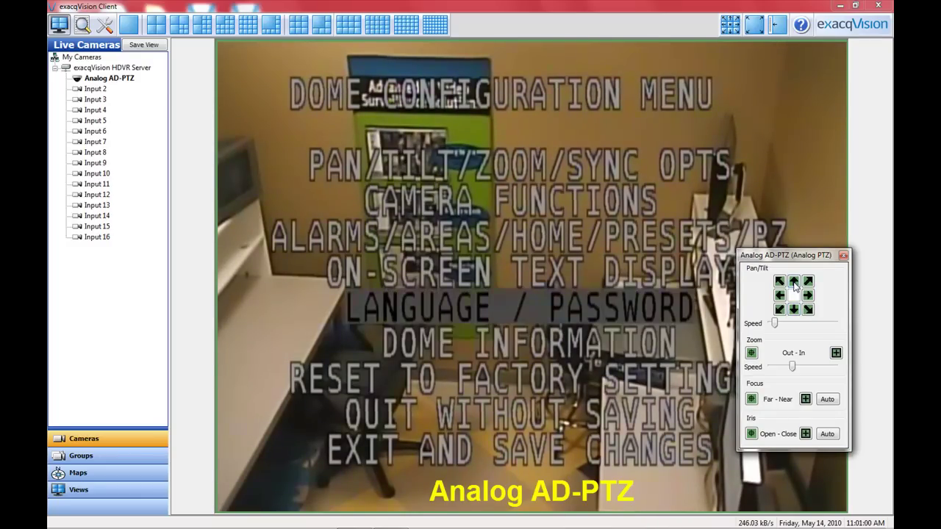
{"action": "left_click", "coordinate": [793, 281]}
{"action": "left_click", "coordinate": [793, 281]}
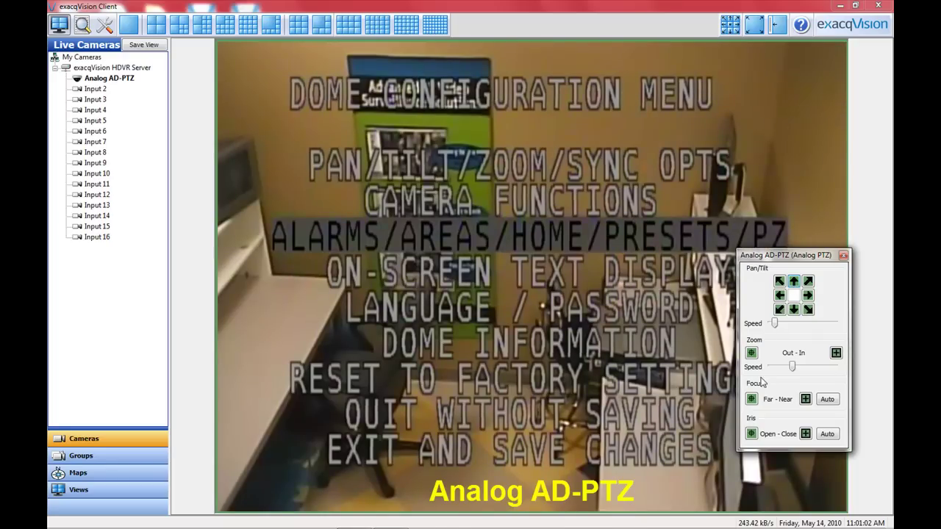